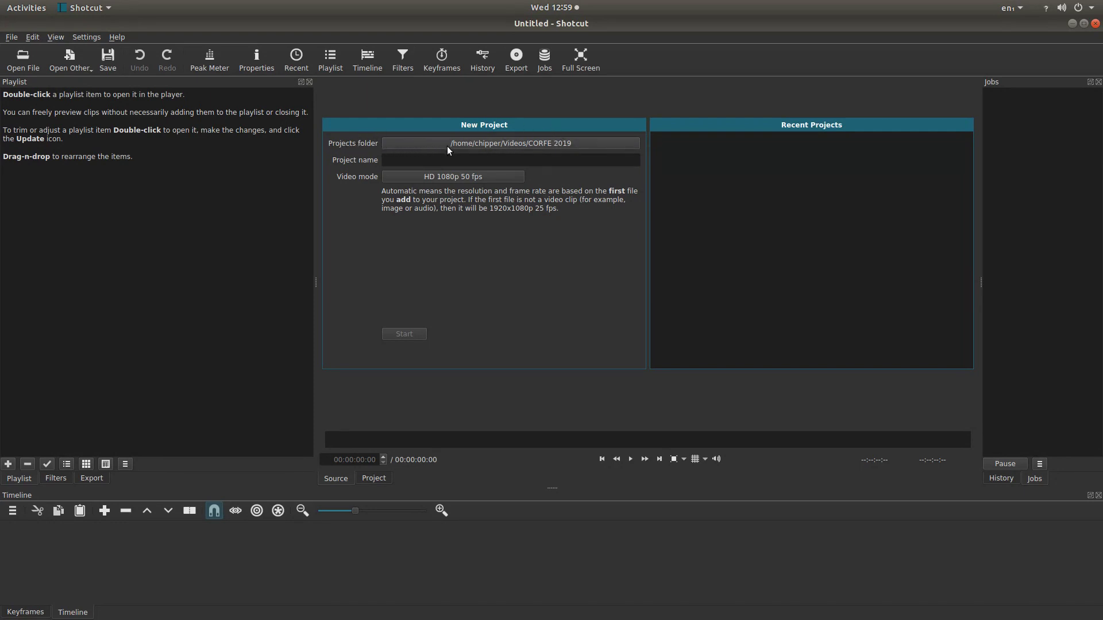
- Set the projects folder to Videos/CORFE 2019
left_click(504, 143)
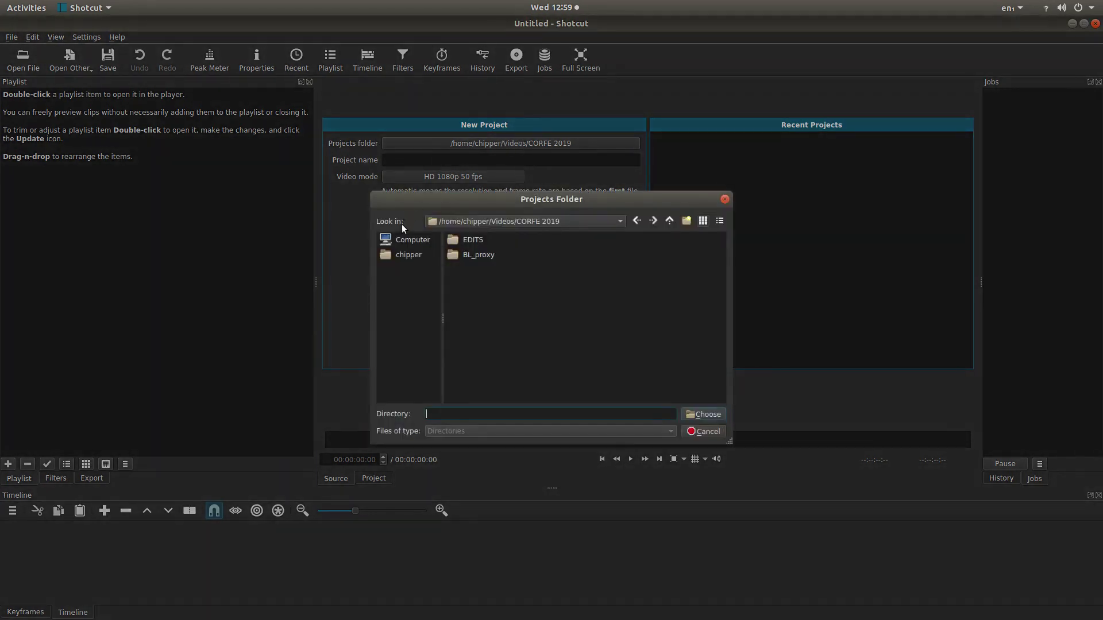
left_click(413, 255)
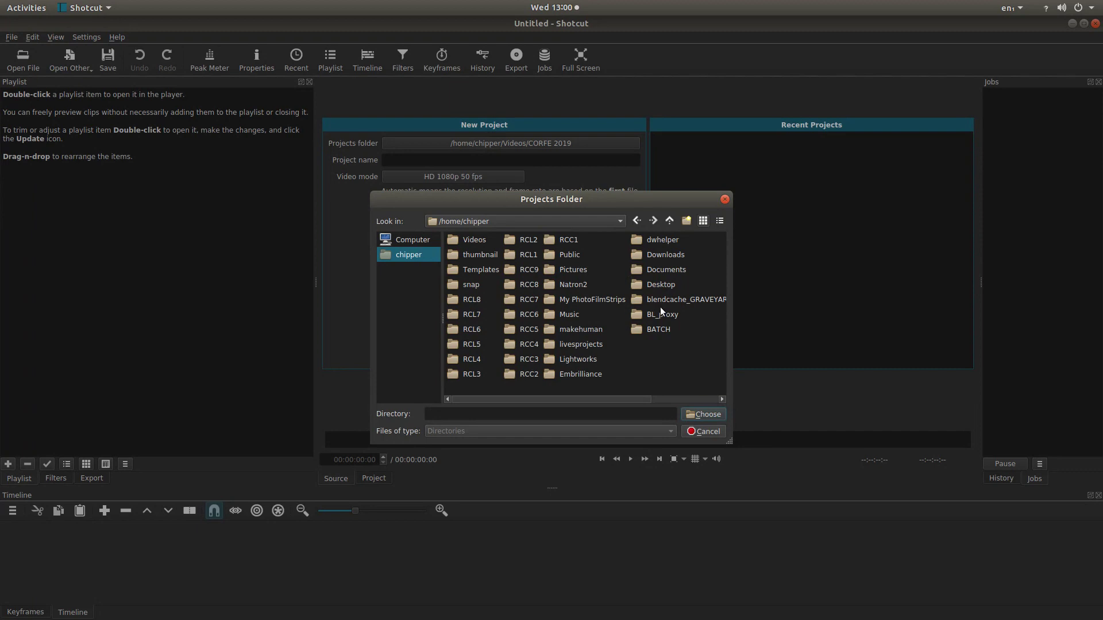
double_click(467, 240)
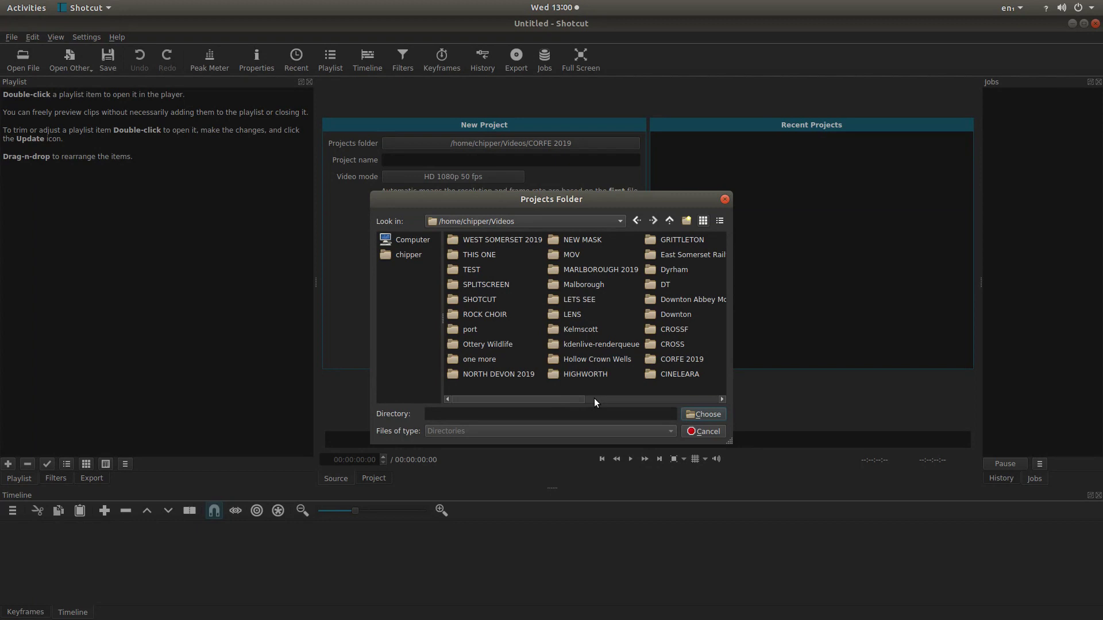
left_click_drag(553, 399, 587, 399)
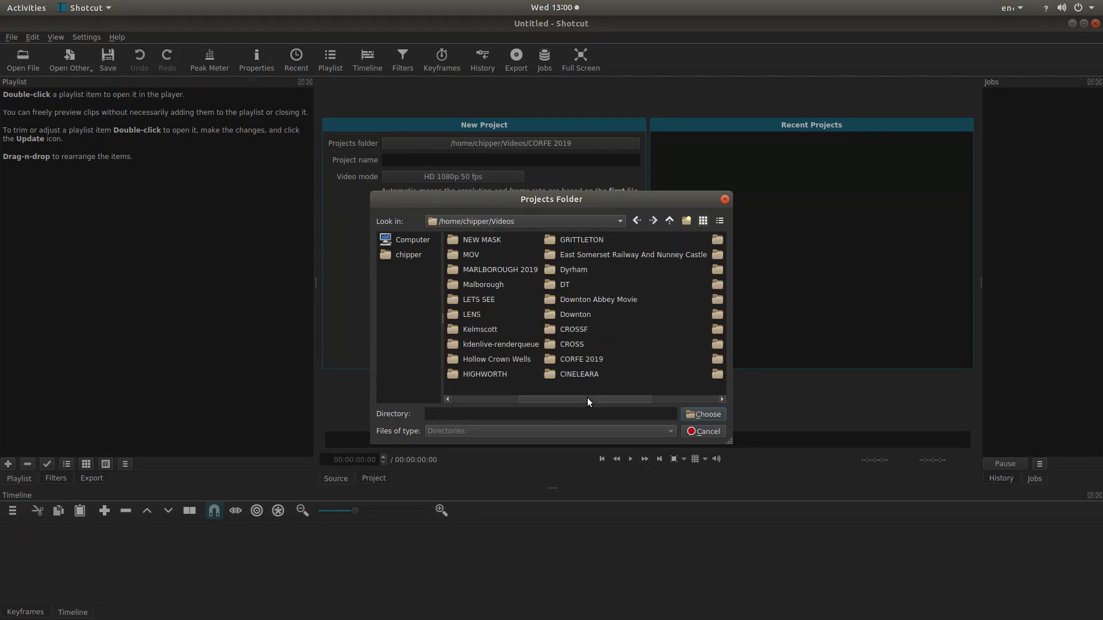
double_click(575, 359)
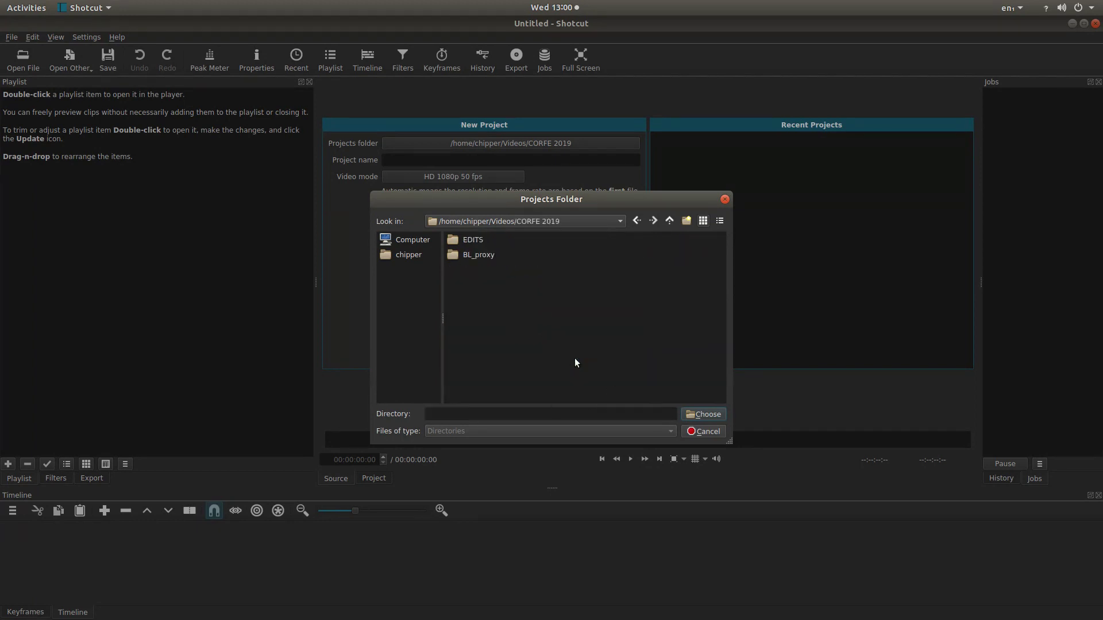
left_click(703, 414)
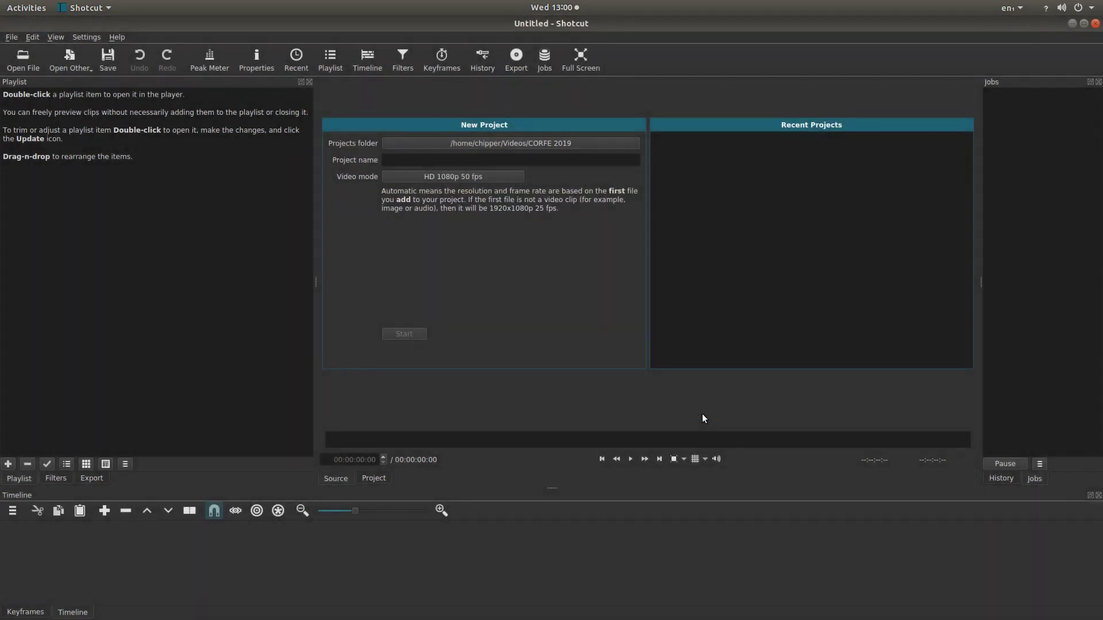
- Name the project AUDIO, choose Automatic video mode, and start it
left_click(393, 159)
type("AUD")
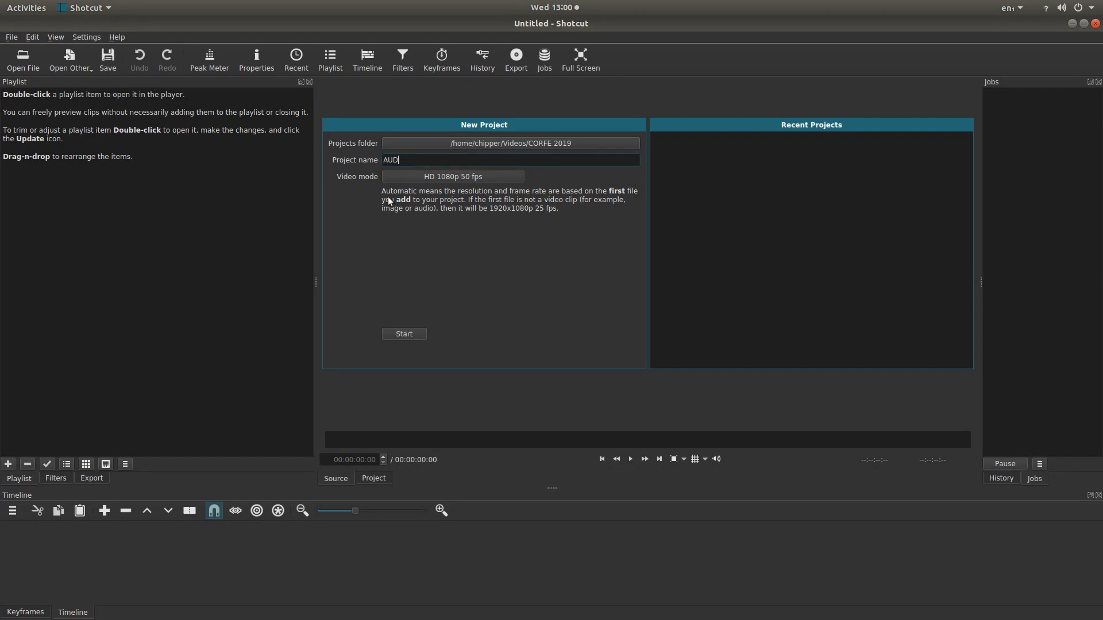
type("IO")
left_click(452, 177)
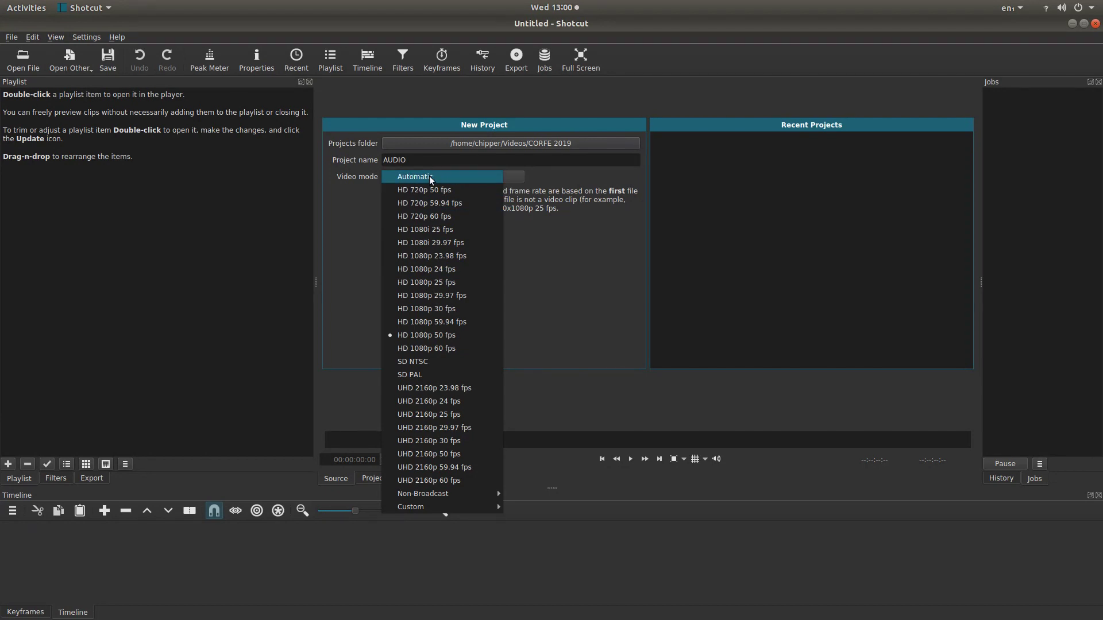
left_click(431, 178)
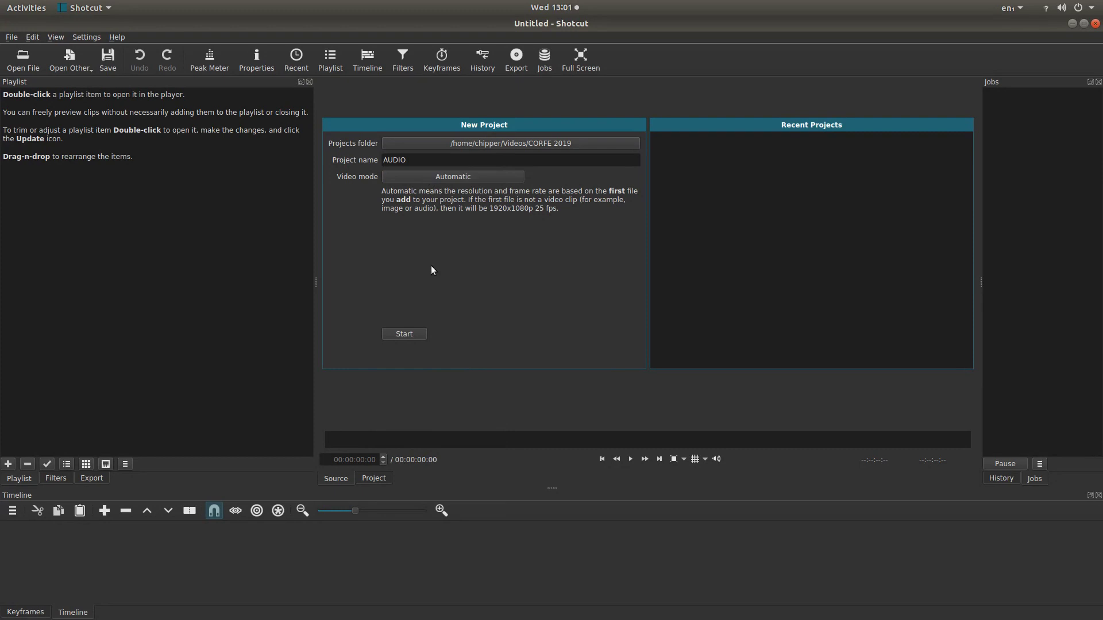
left_click(404, 337)
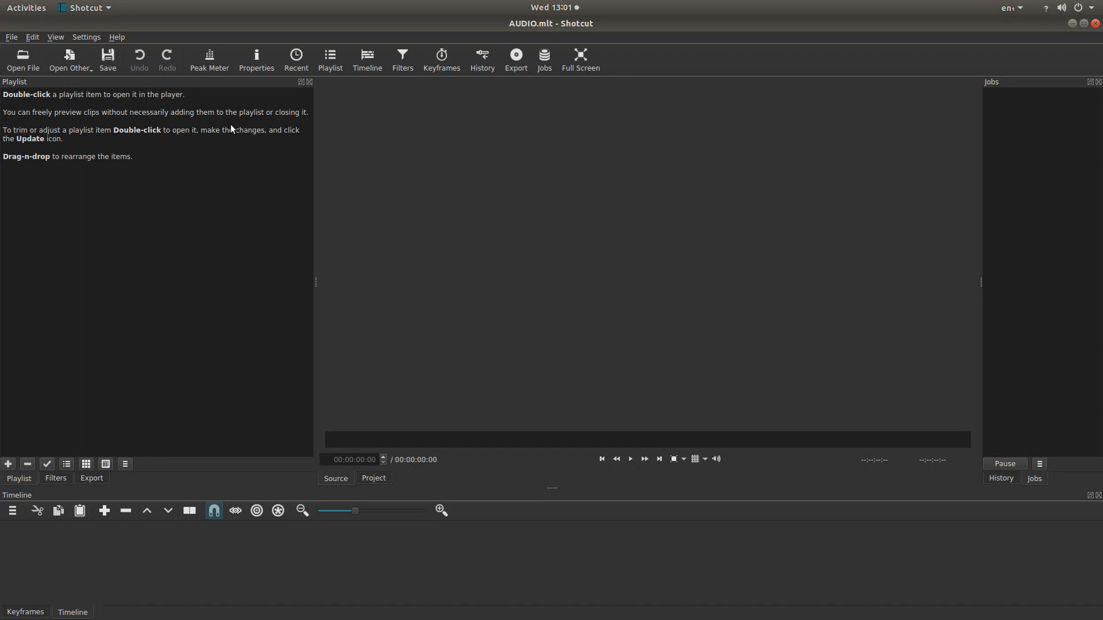
left_click(23, 56)
left_click(417, 256)
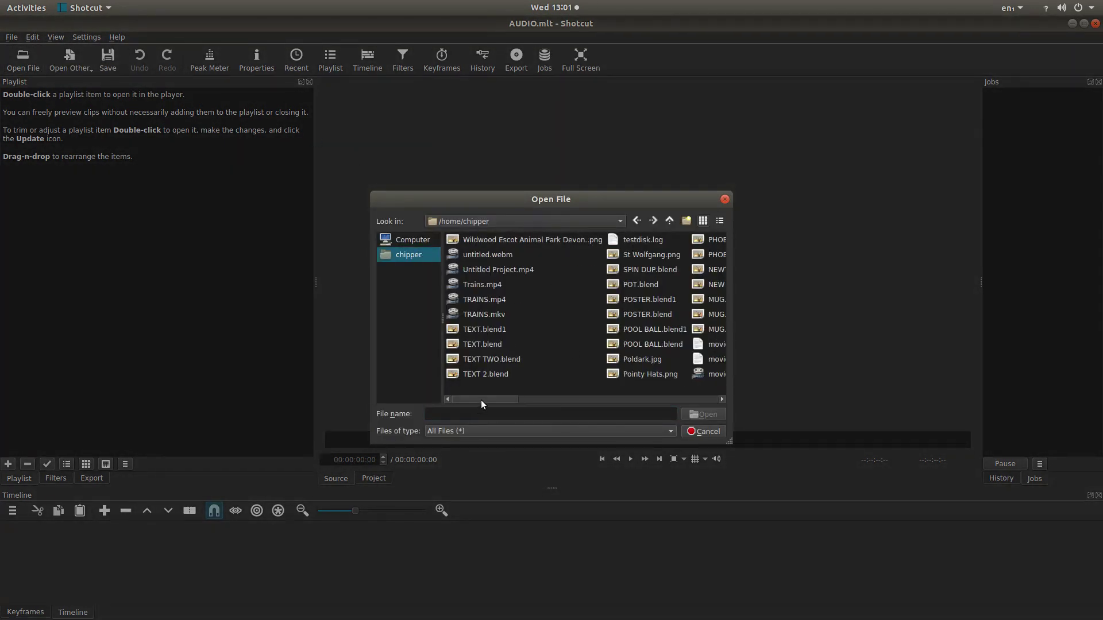
left_click_drag(481, 400, 615, 395)
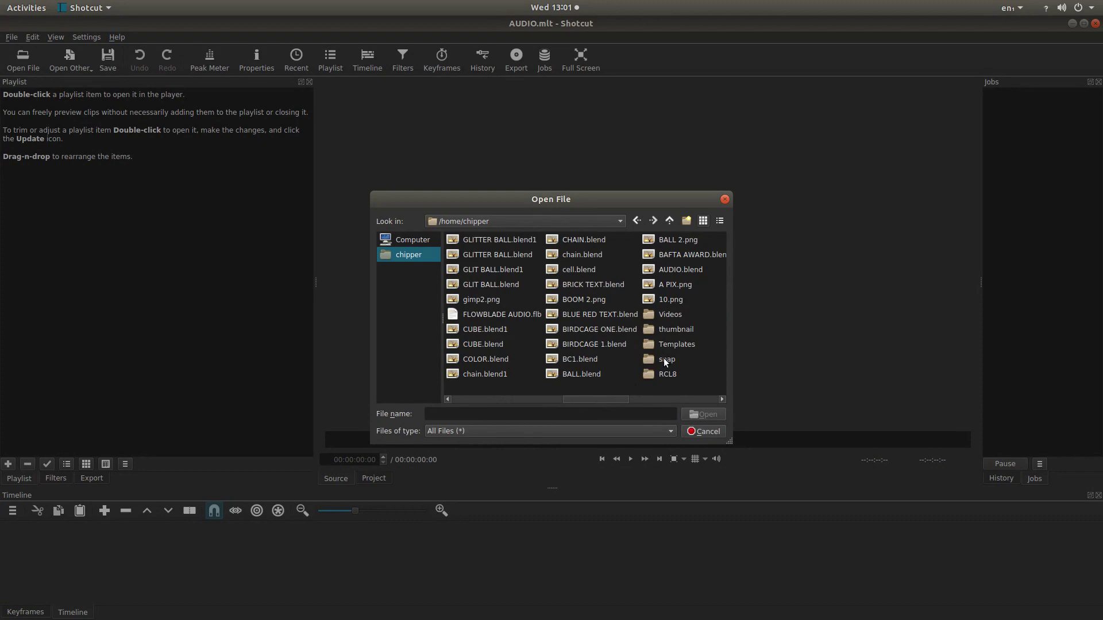
double_click(664, 317)
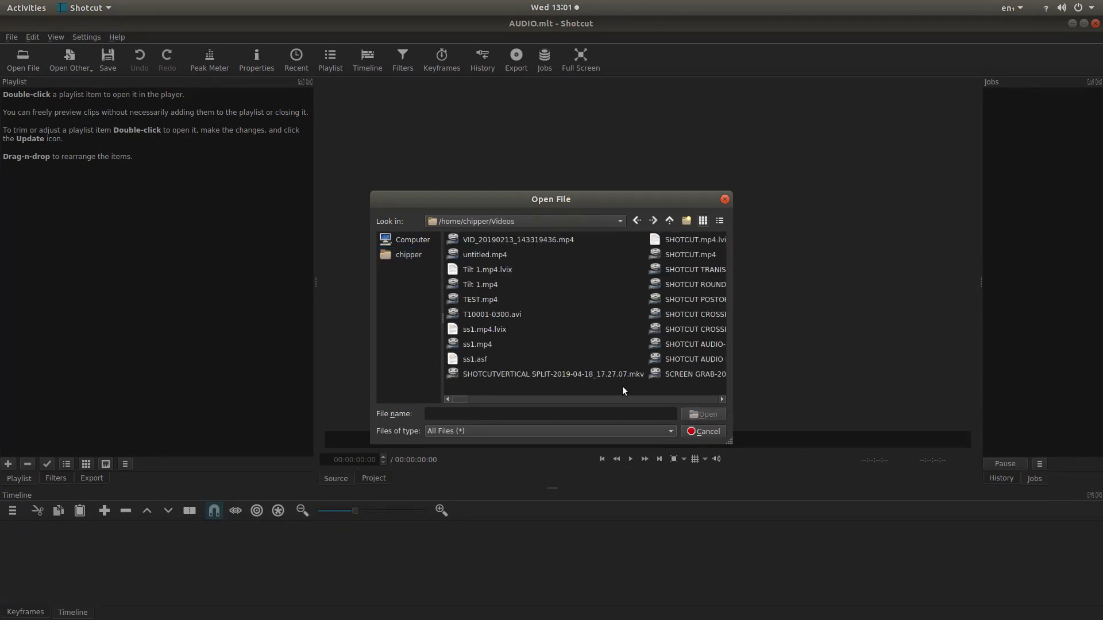
left_click_drag(460, 396, 688, 395)
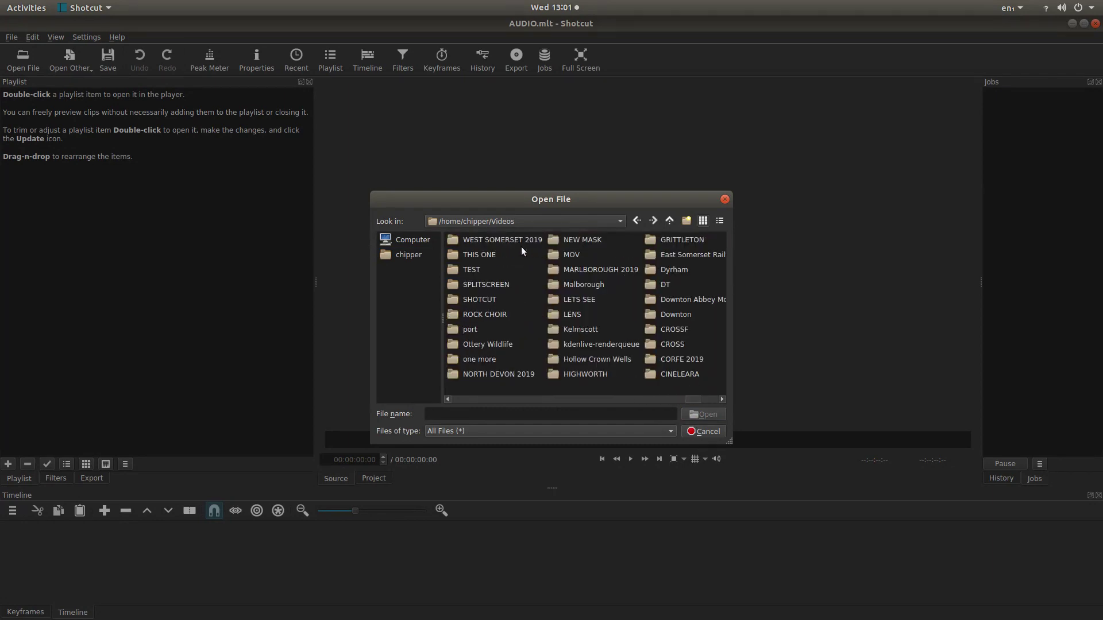
double_click(674, 354)
left_click(475, 256)
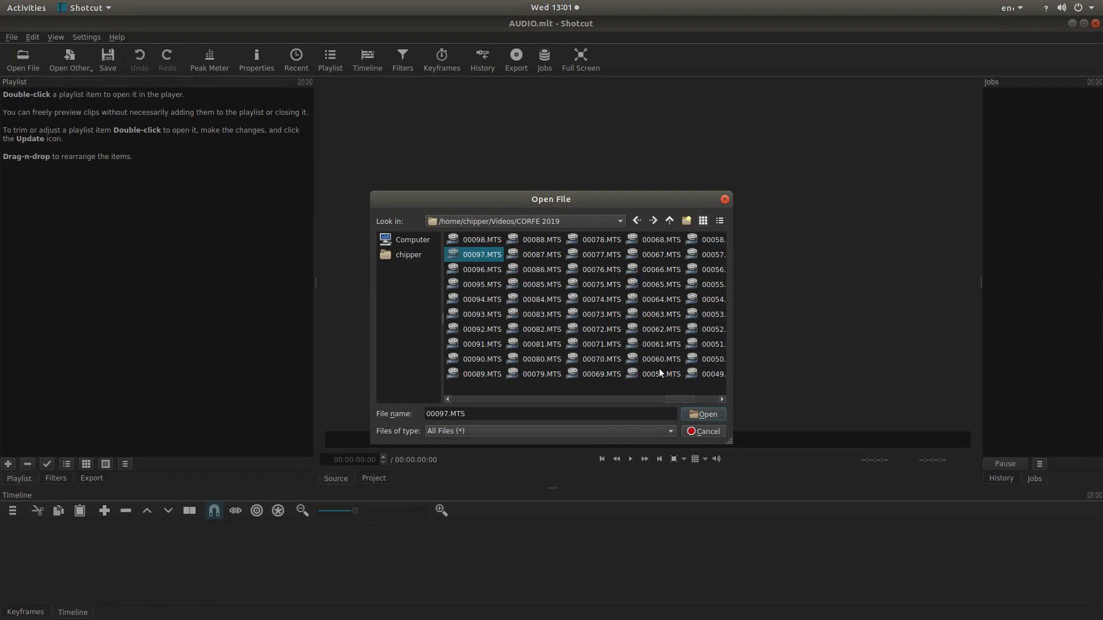
left_click(702, 431)
mouse_move(5, 43)
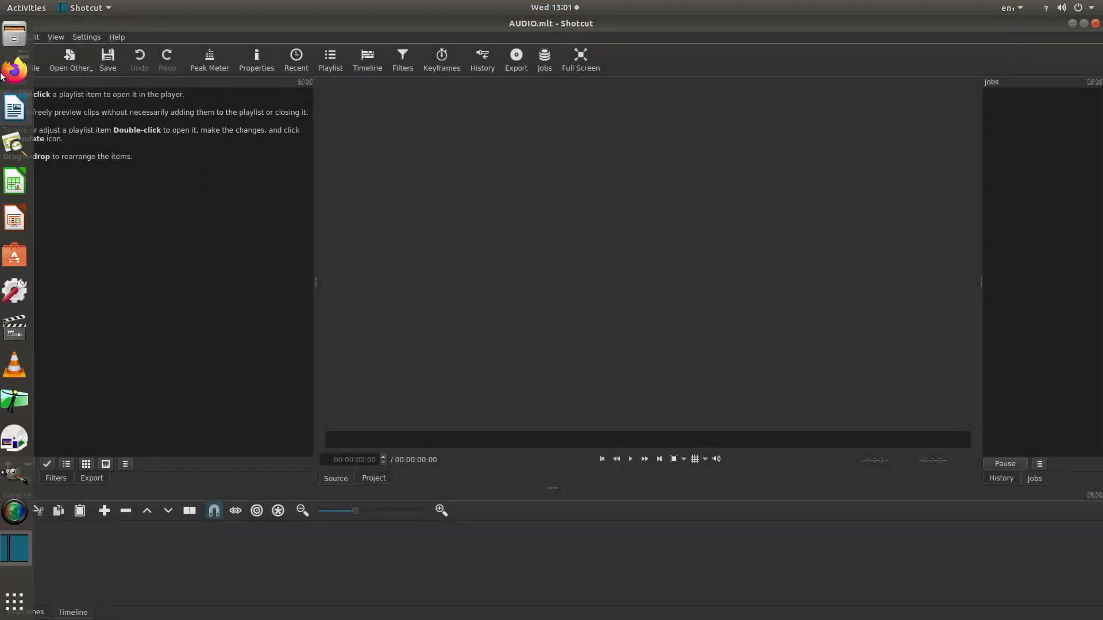
- Drag the 00039.MTS clip from the CORFE 2019 folder in Files into Shotcut's playlist
left_click(17, 34)
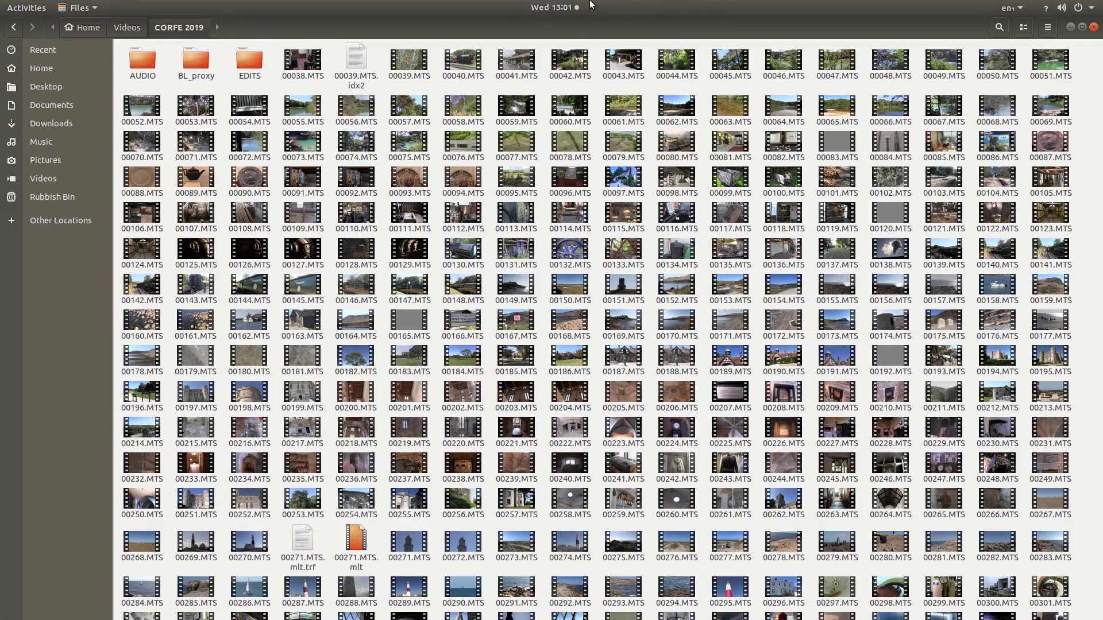
key("Right")
key("Right")
key("Right")
key("Right")
key("Right")
key("Right")
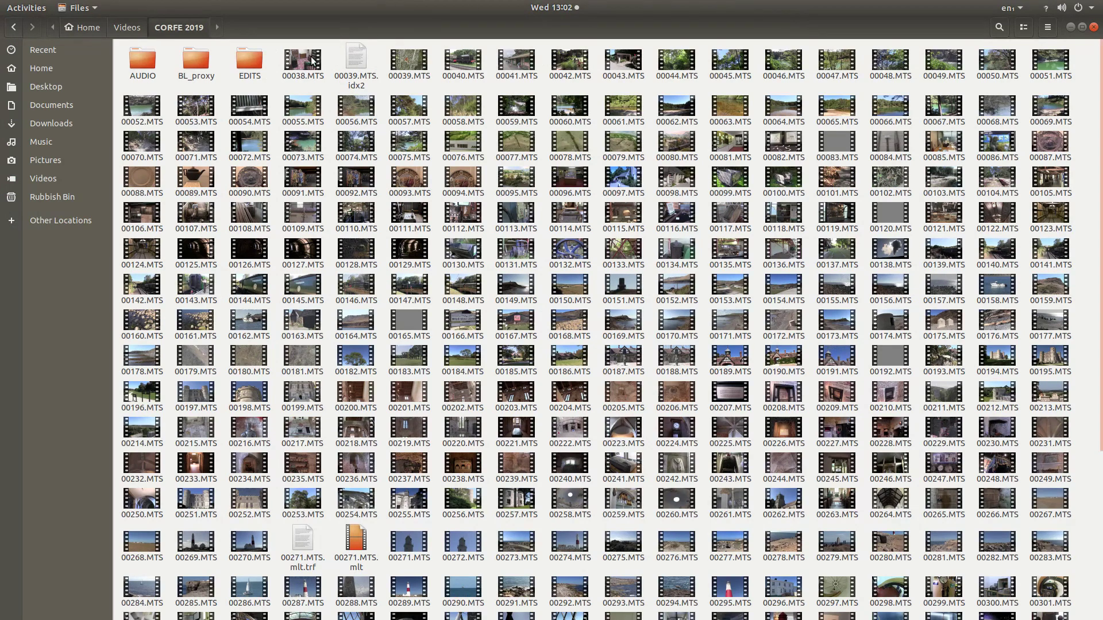
left_click(1082, 27)
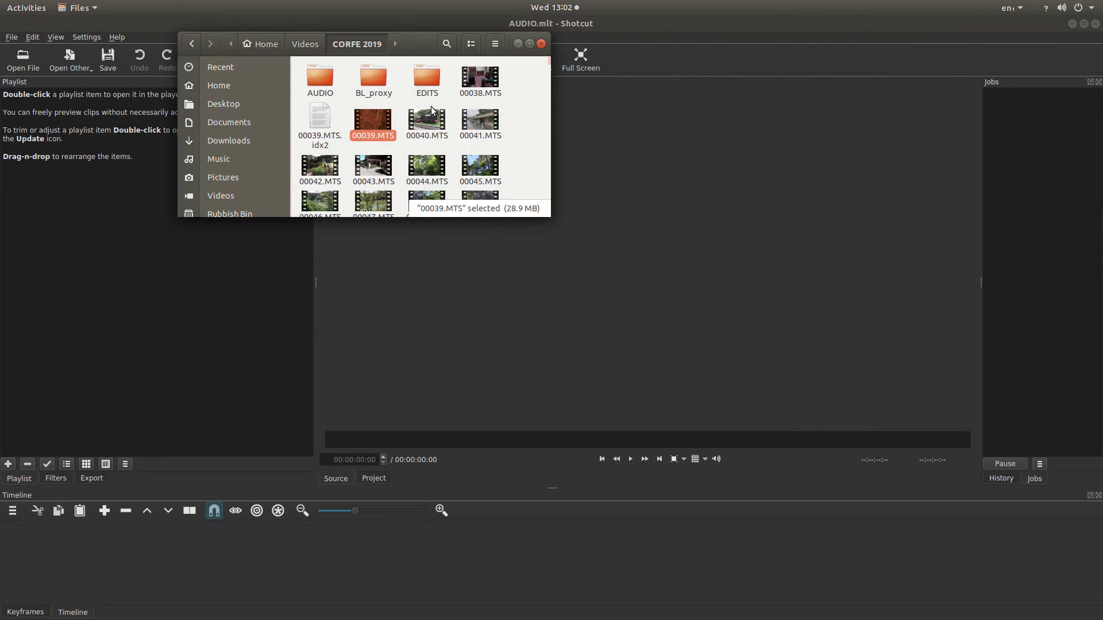
left_click_drag(374, 122, 35, 205)
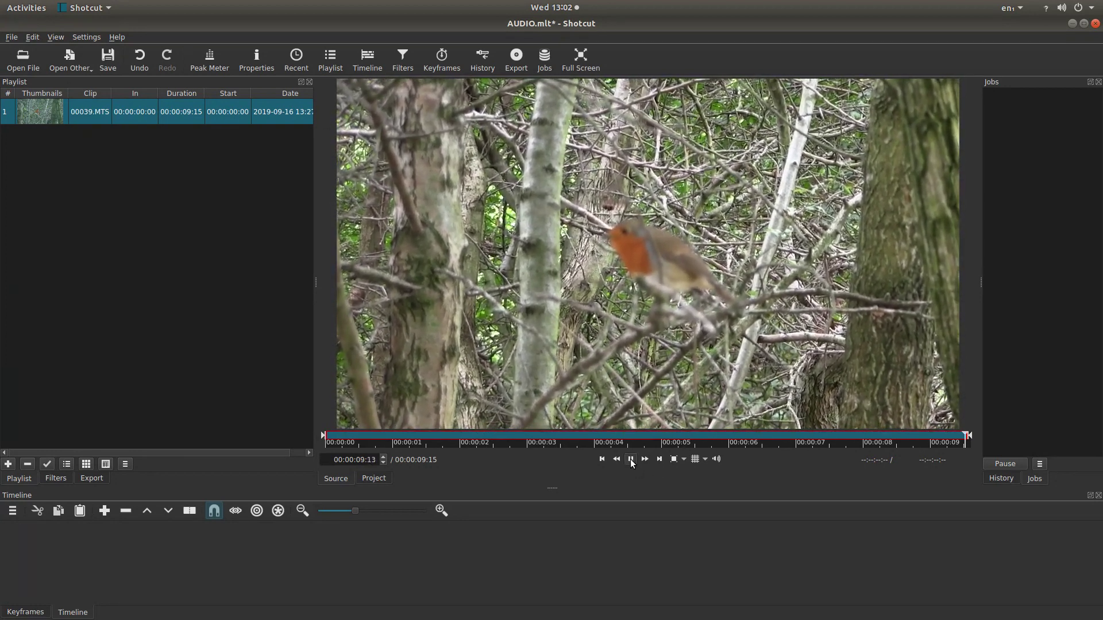
left_click(630, 459)
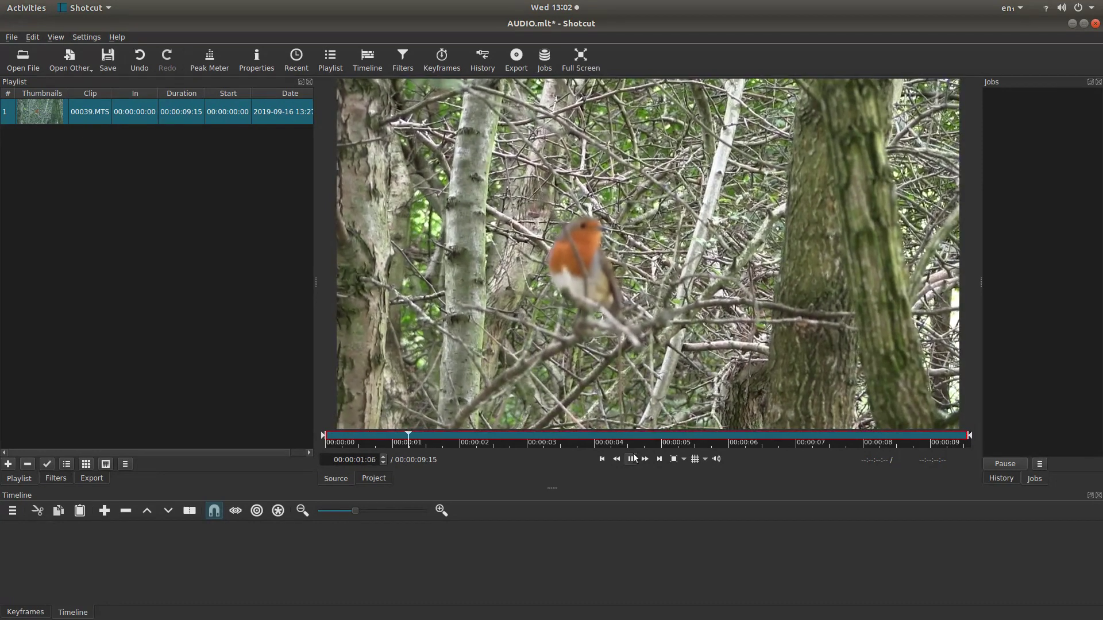
left_click(632, 459)
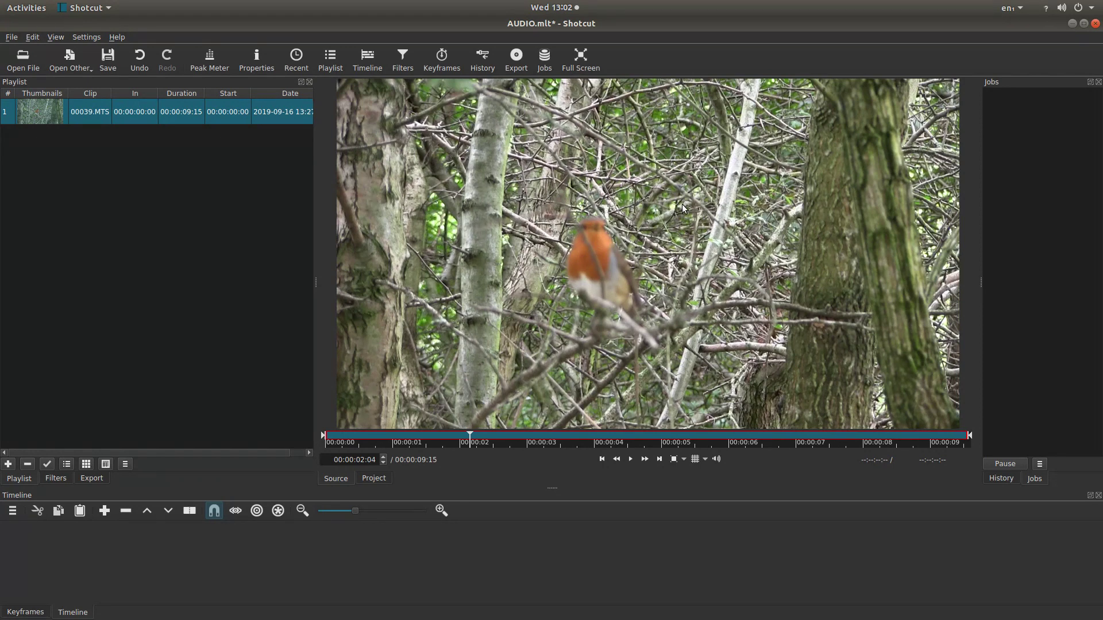
- Place the 00039.MTS robin clip on track V1, starting at 00:00:00
left_click_drag(683, 208, 8, 553)
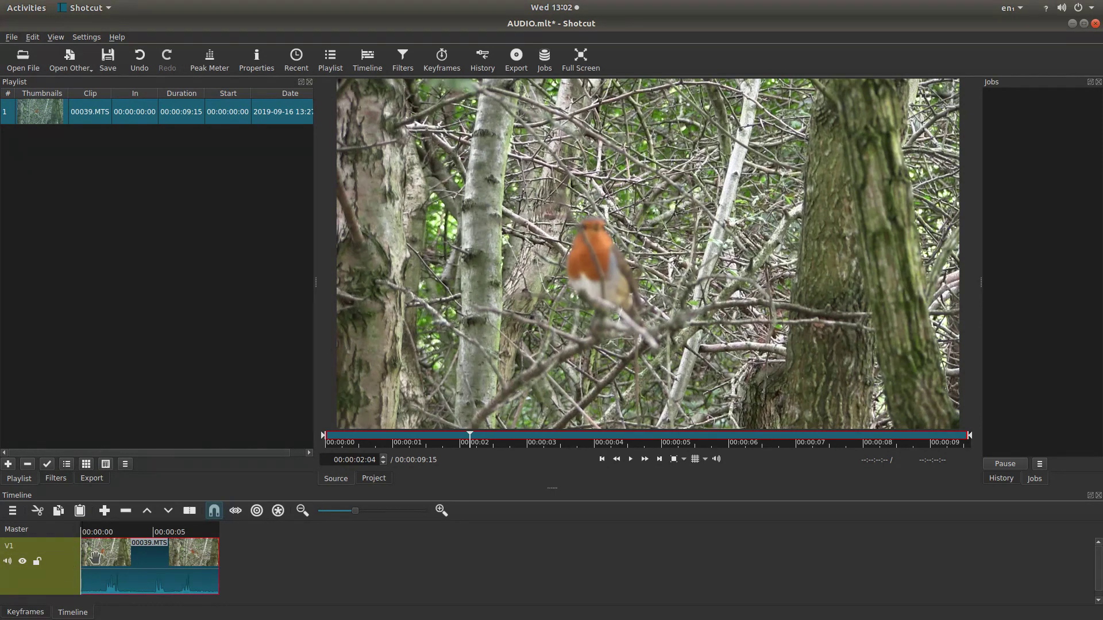
left_click(148, 565)
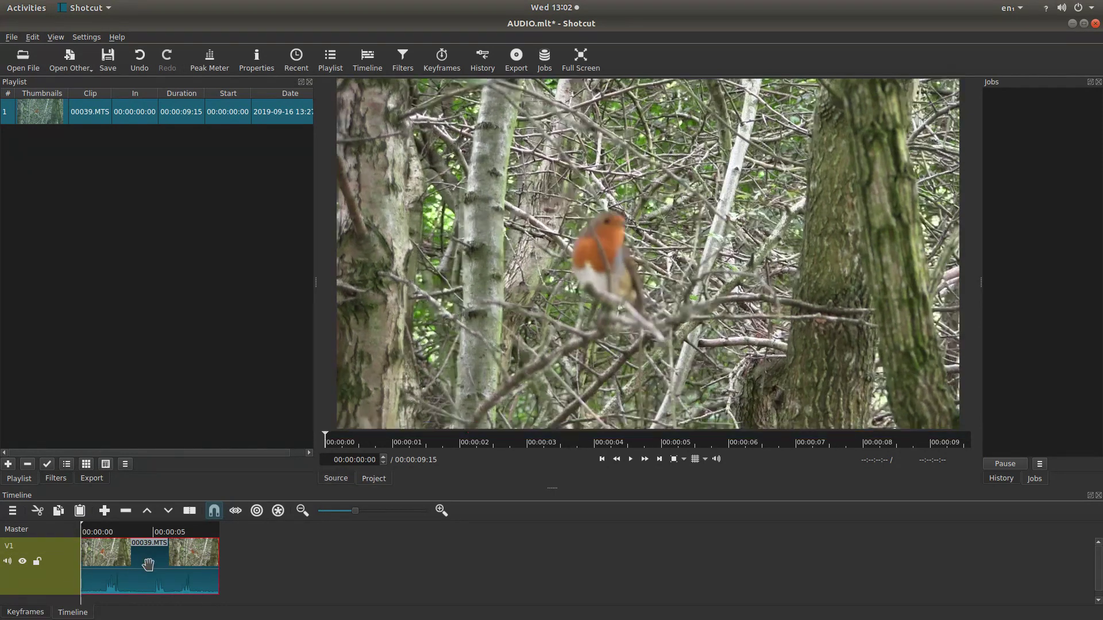
left_click_drag(127, 564, 94, 563)
- Select the MP3 audio export preset and begin exporting to a file
left_click(517, 57)
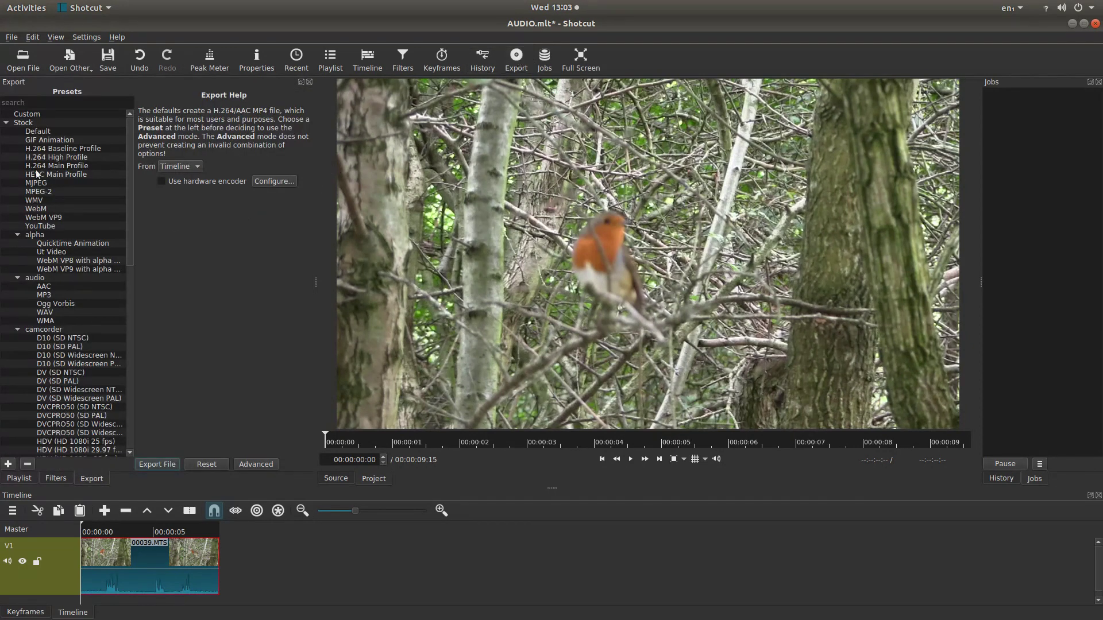
left_click(18, 279)
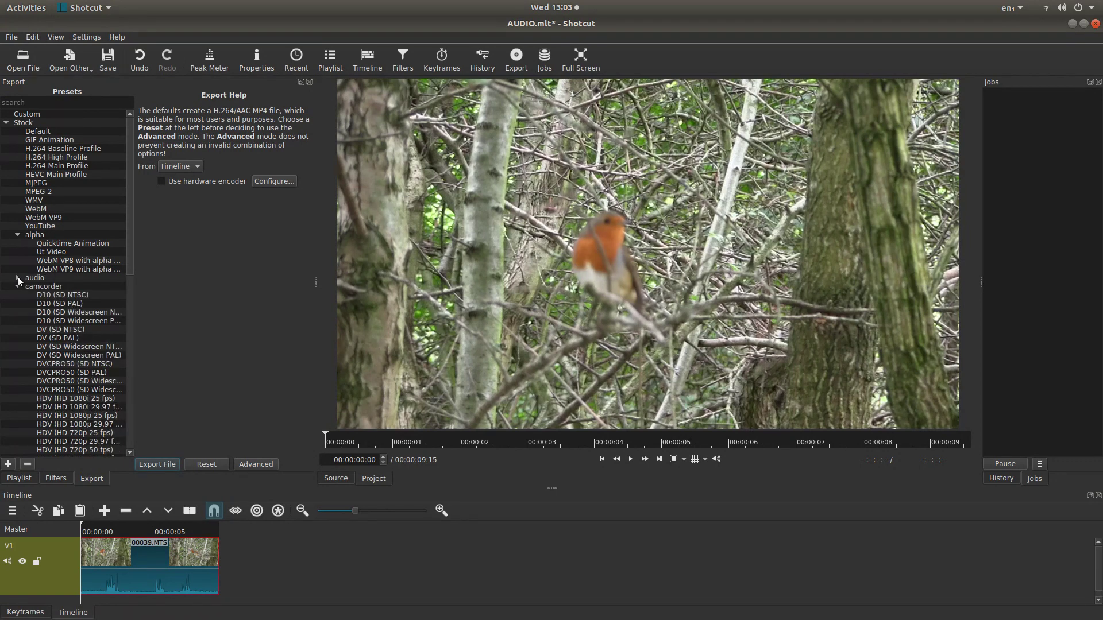
left_click(18, 279)
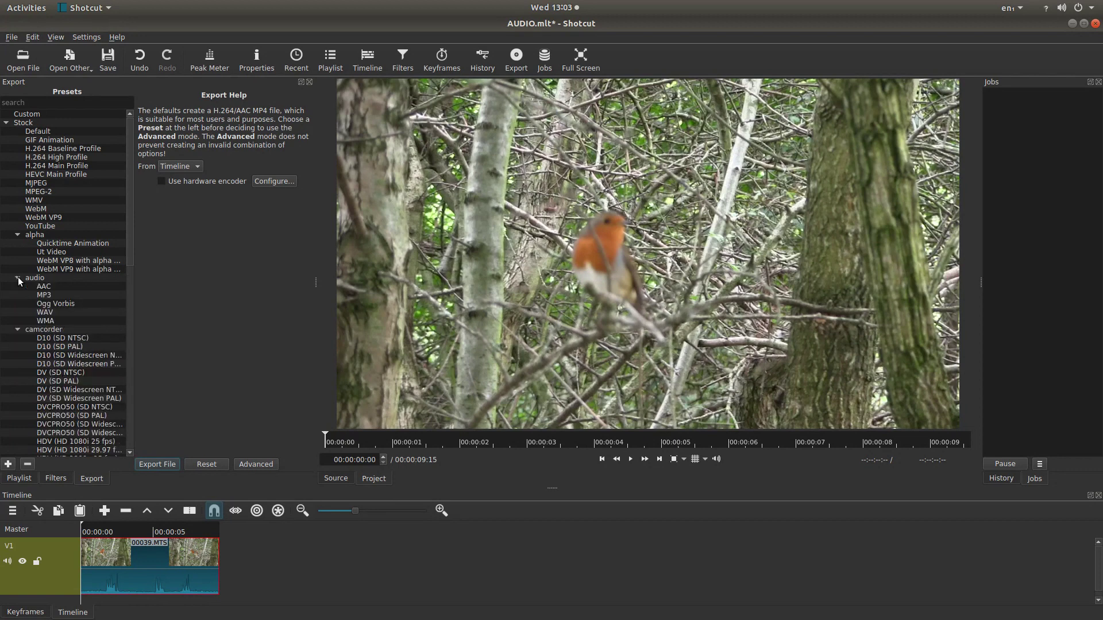
left_click(51, 296)
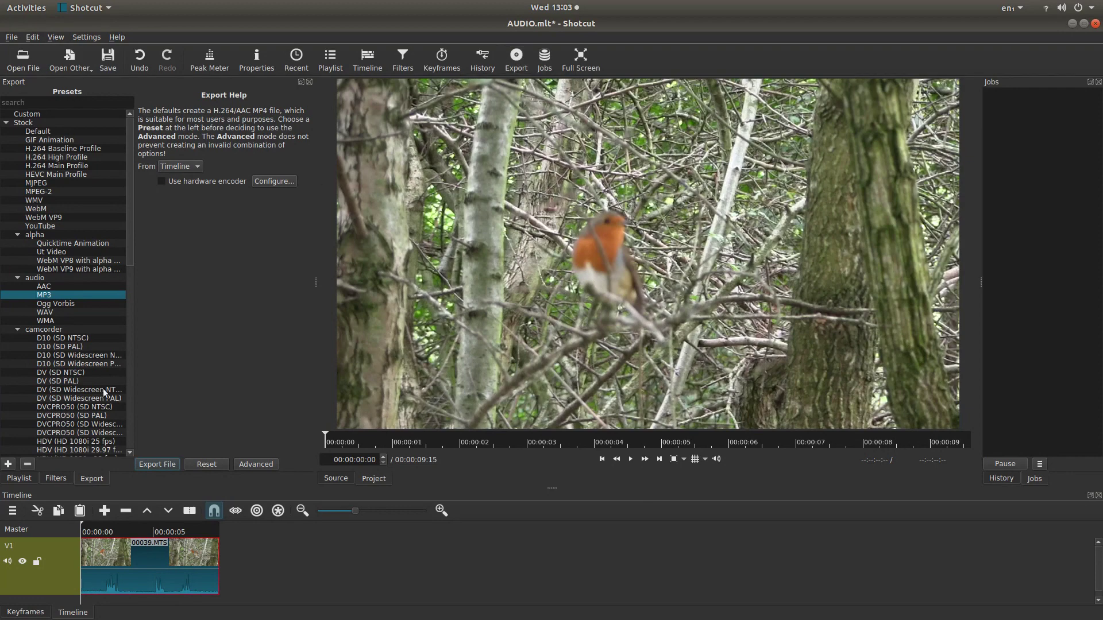
left_click(153, 464)
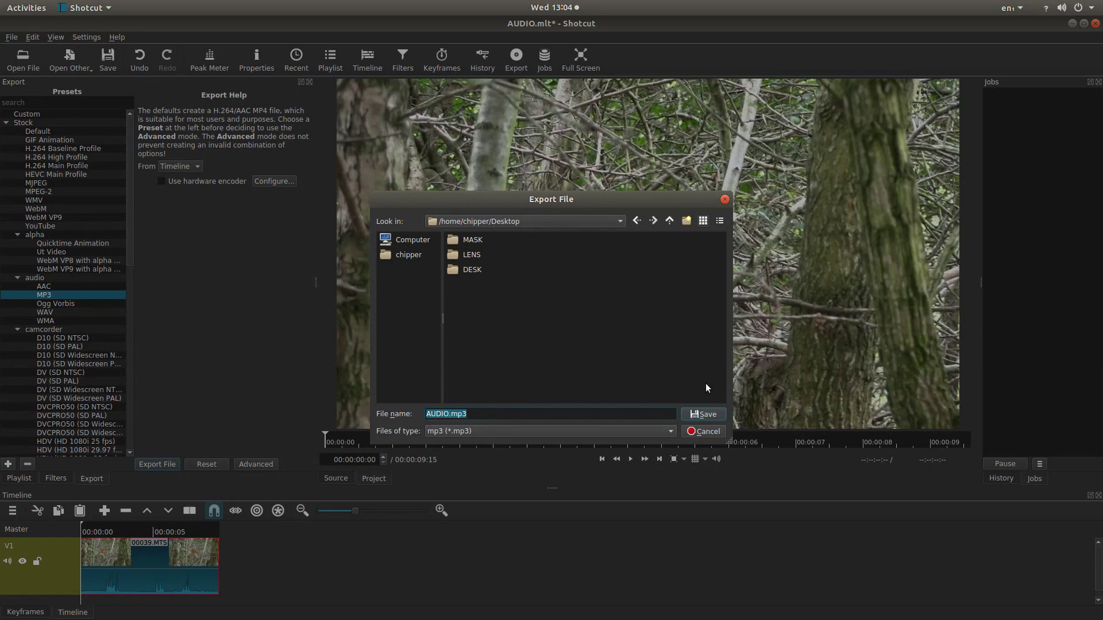
- Save the export as AUDIO.mp3 on the Desktop and let the job complete
left_click(715, 417)
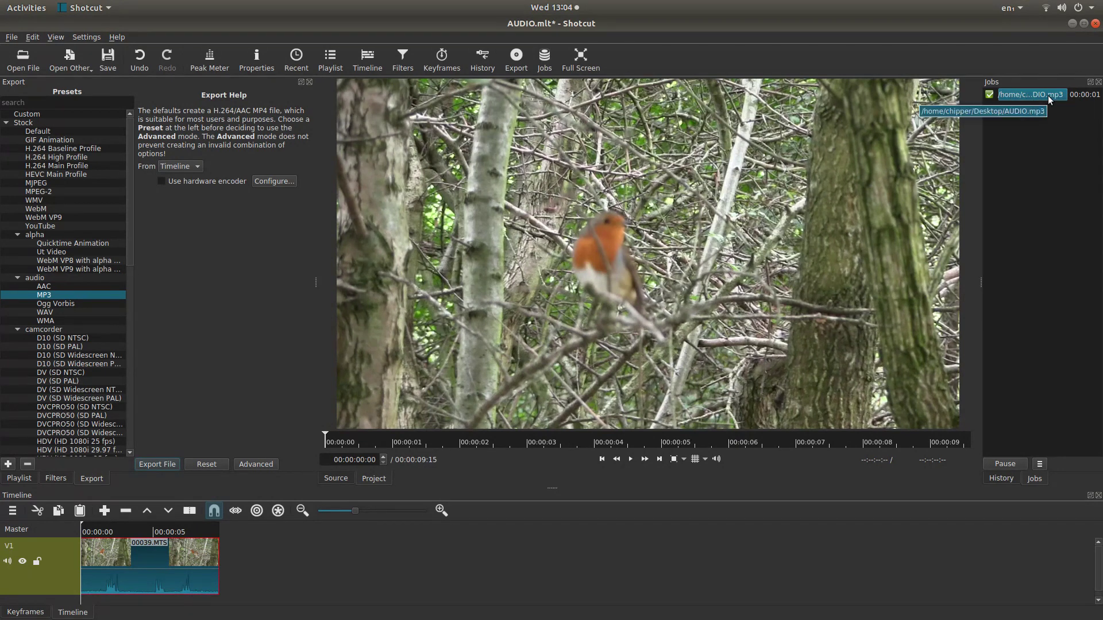
- Play the exported AUDIO.mp3 from the Desktop folder in Files
mouse_move(2, 78)
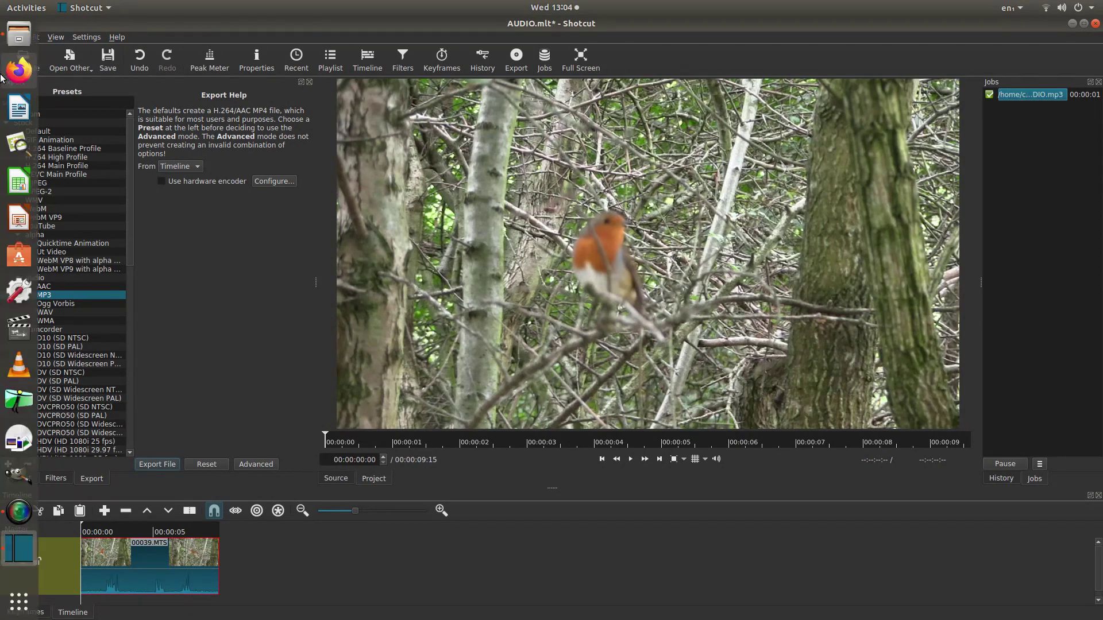
left_click(16, 38)
left_click(224, 104)
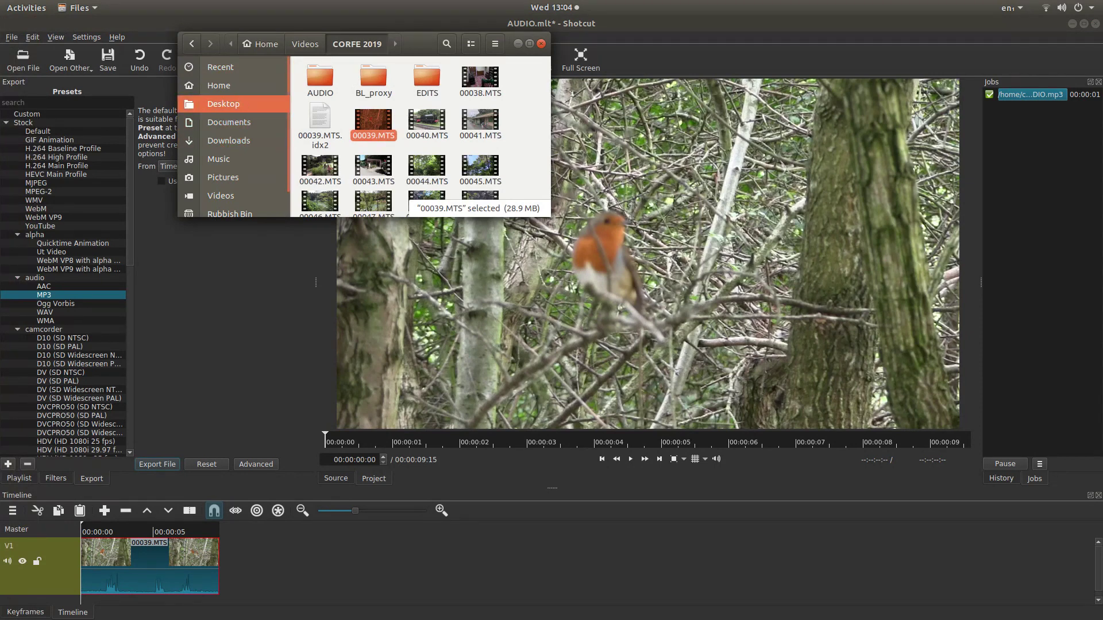
left_click(481, 74)
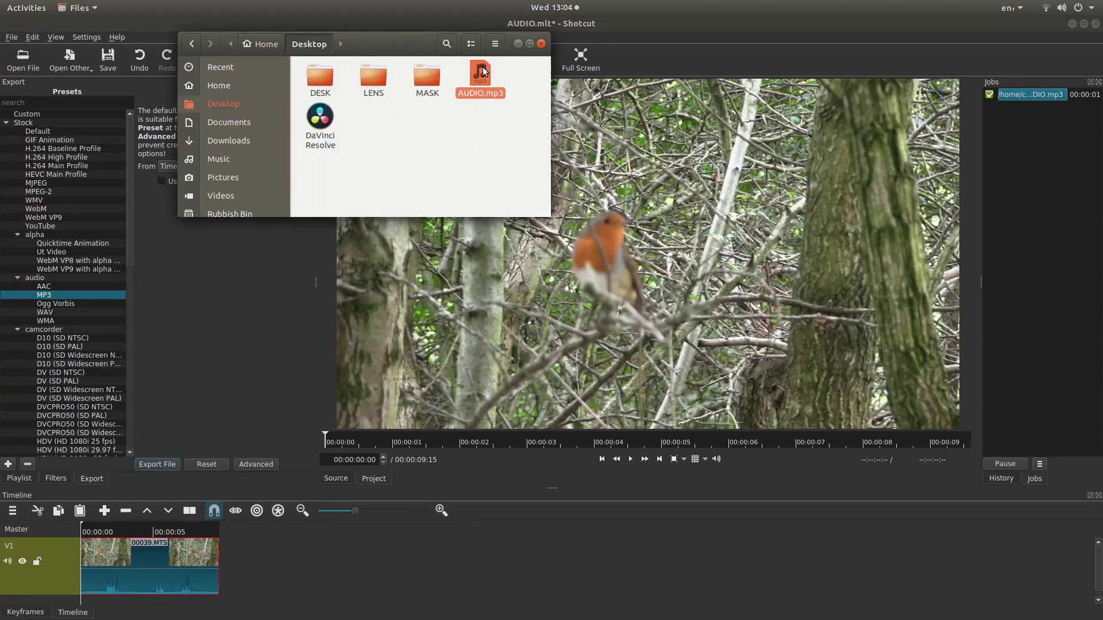
double_click(482, 74)
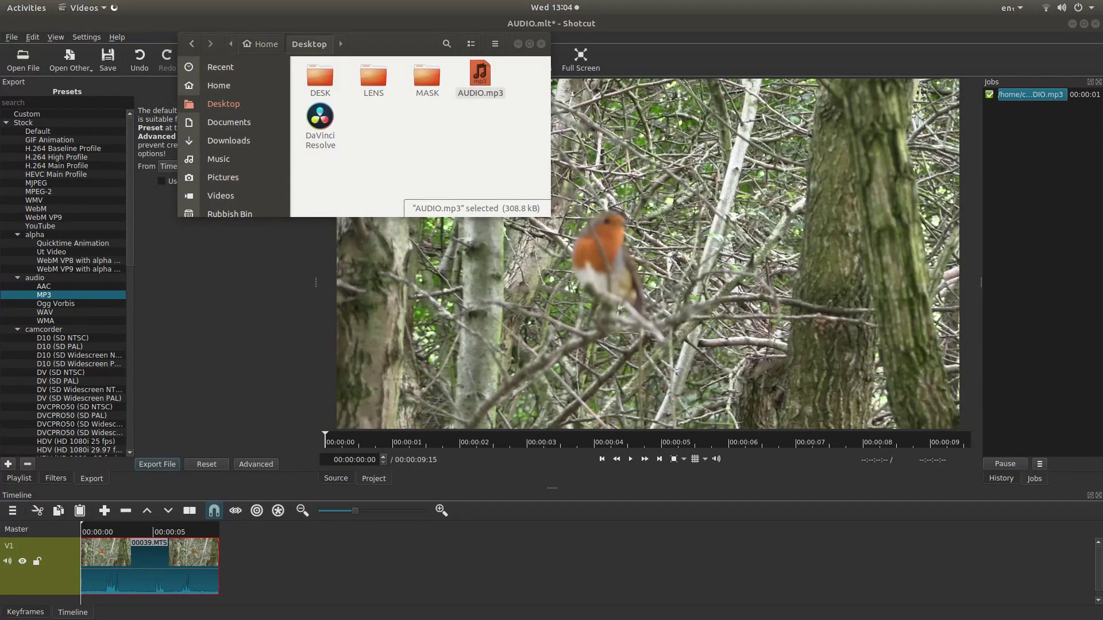